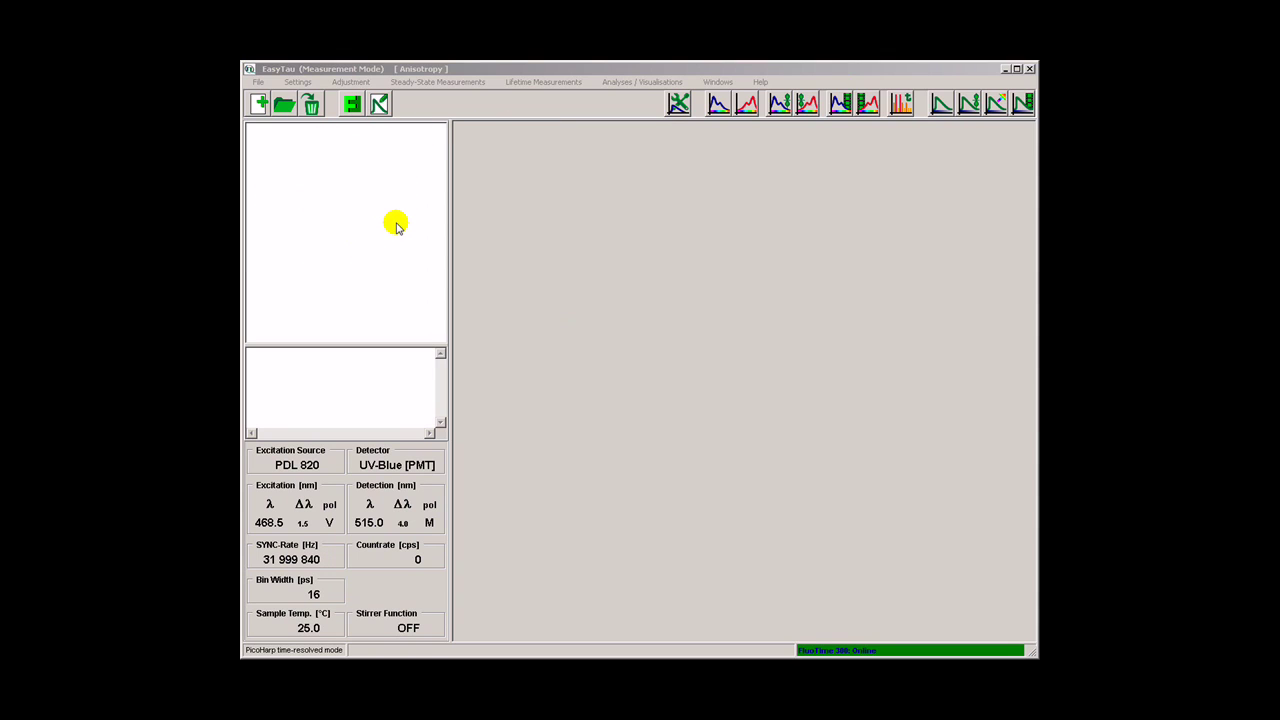
# Start the anisotropy wizard with sample Coumarin6 in Propylene glycol solvent
pyautogui.click(966, 104)
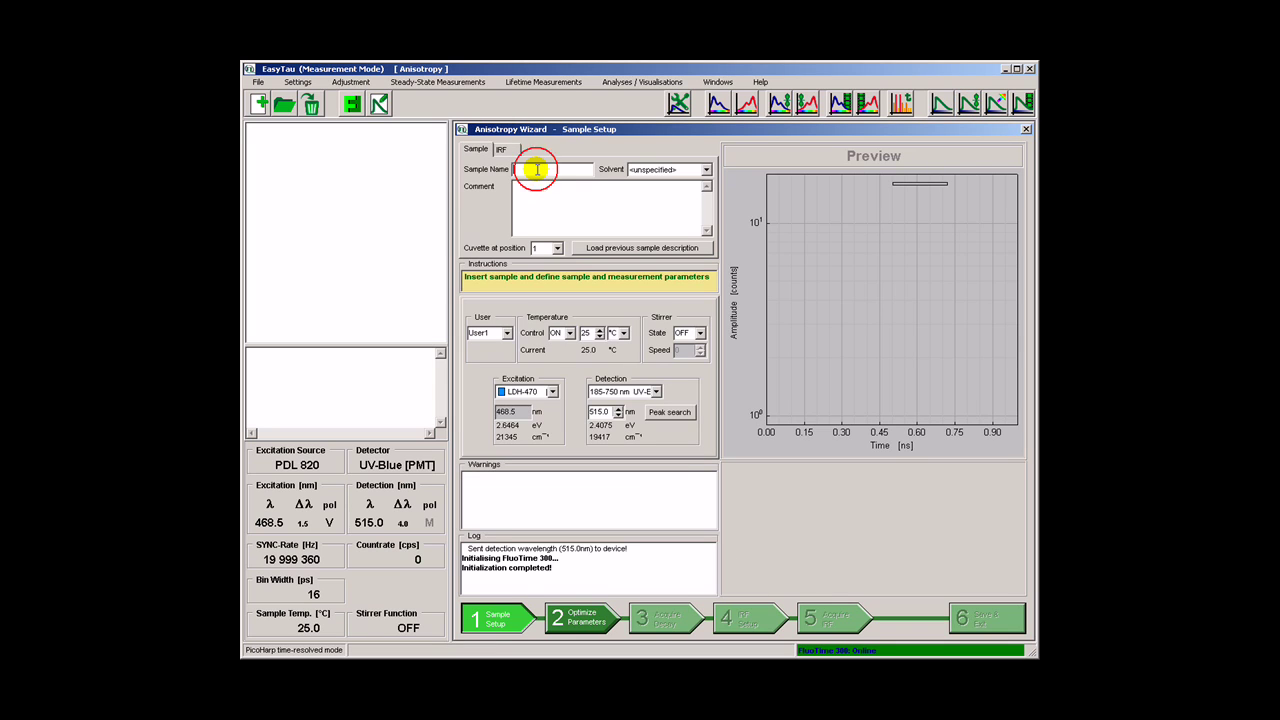
pyautogui.click(537, 169)
pyautogui.write('Coumarin6')
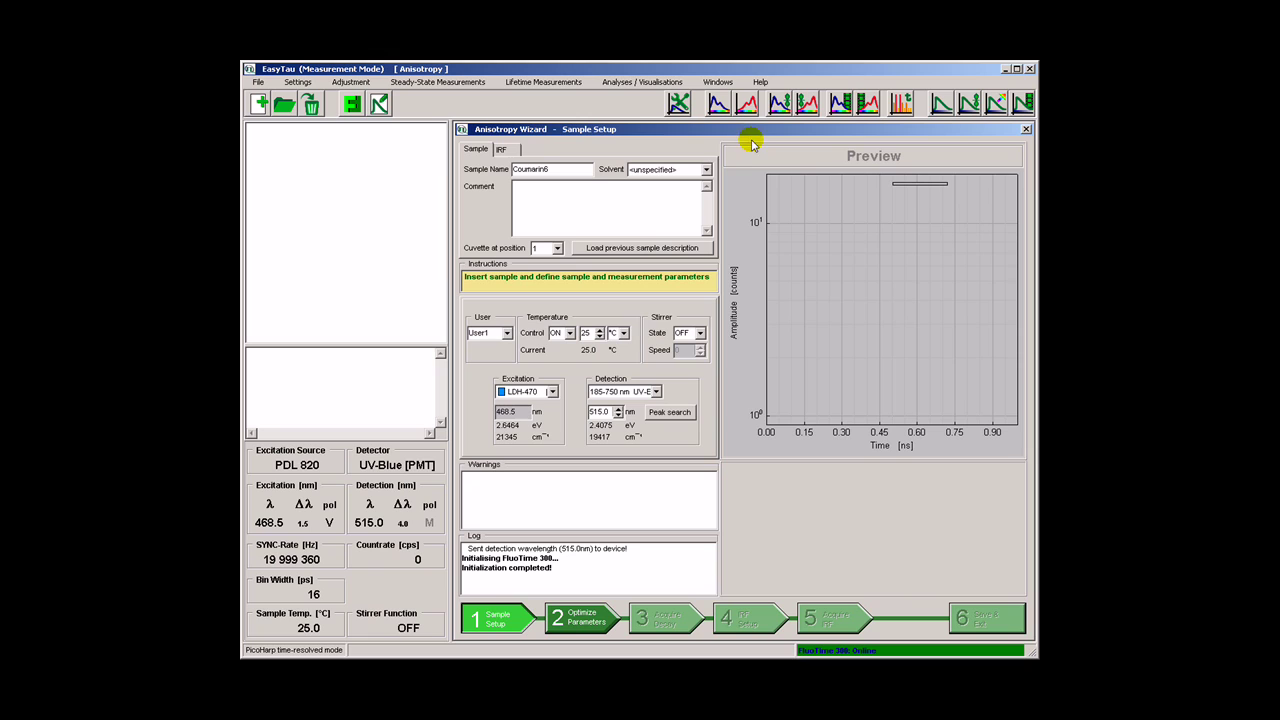
pyautogui.click(706, 169)
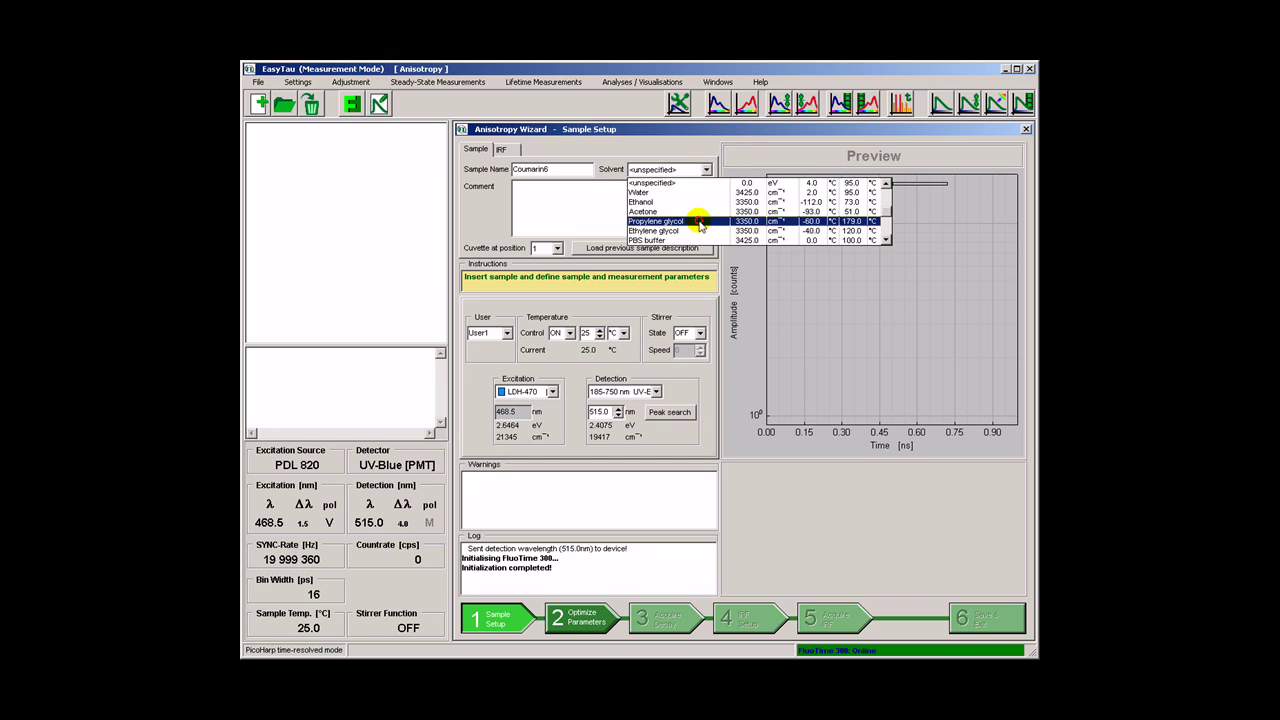
pyautogui.click(700, 221)
# Choose operator User2, keeping LDH-470 excitation and the 185-750 nm UV-Blue detector range
pyautogui.click(507, 333)
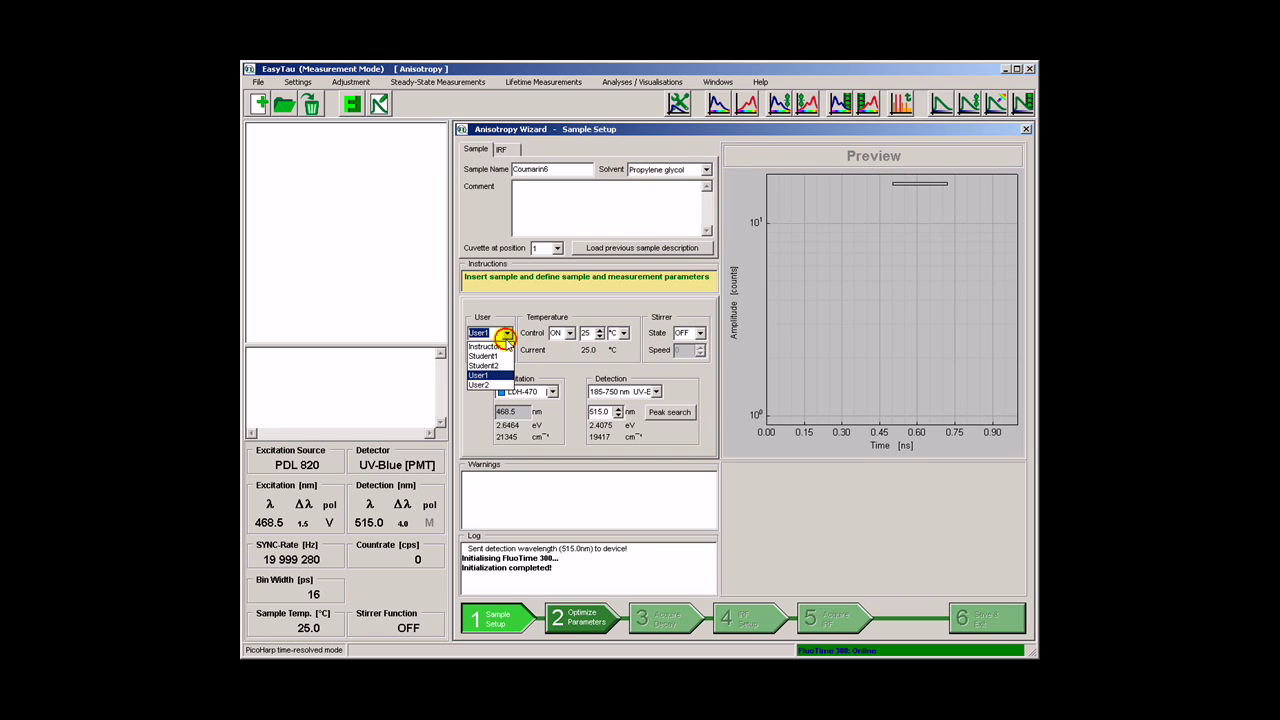
pyautogui.click(497, 368)
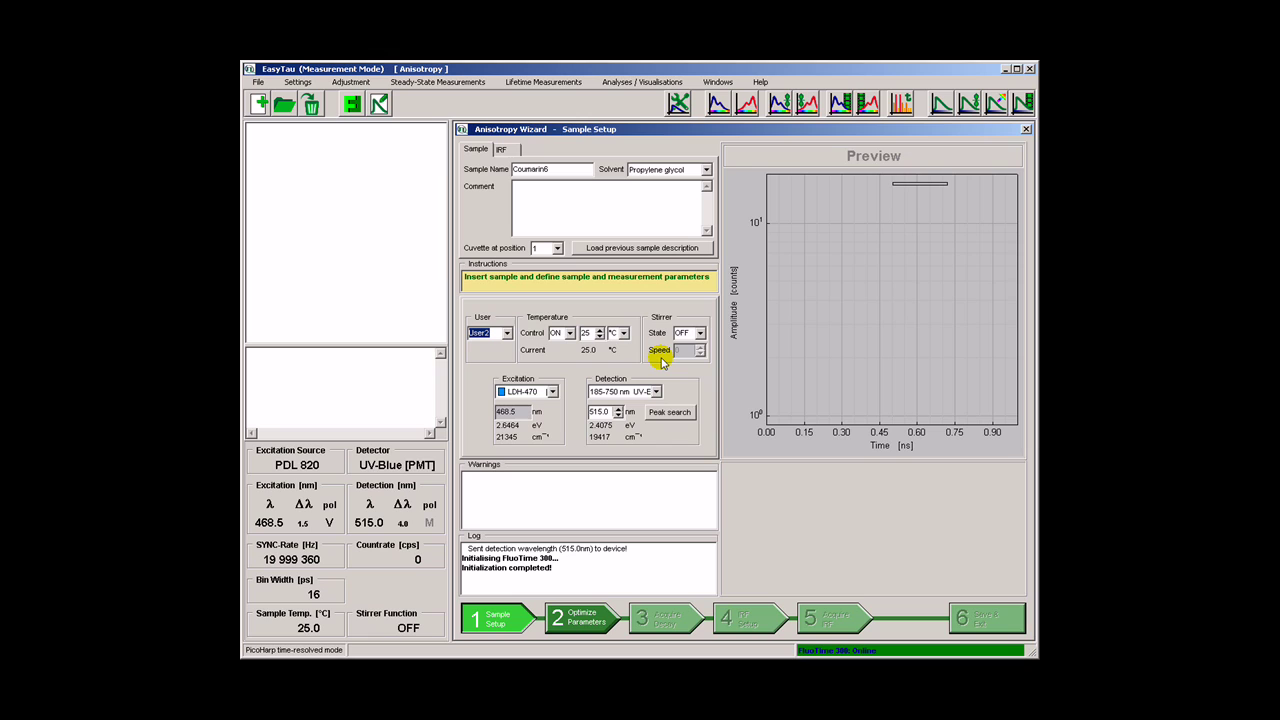
pyautogui.click(552, 391)
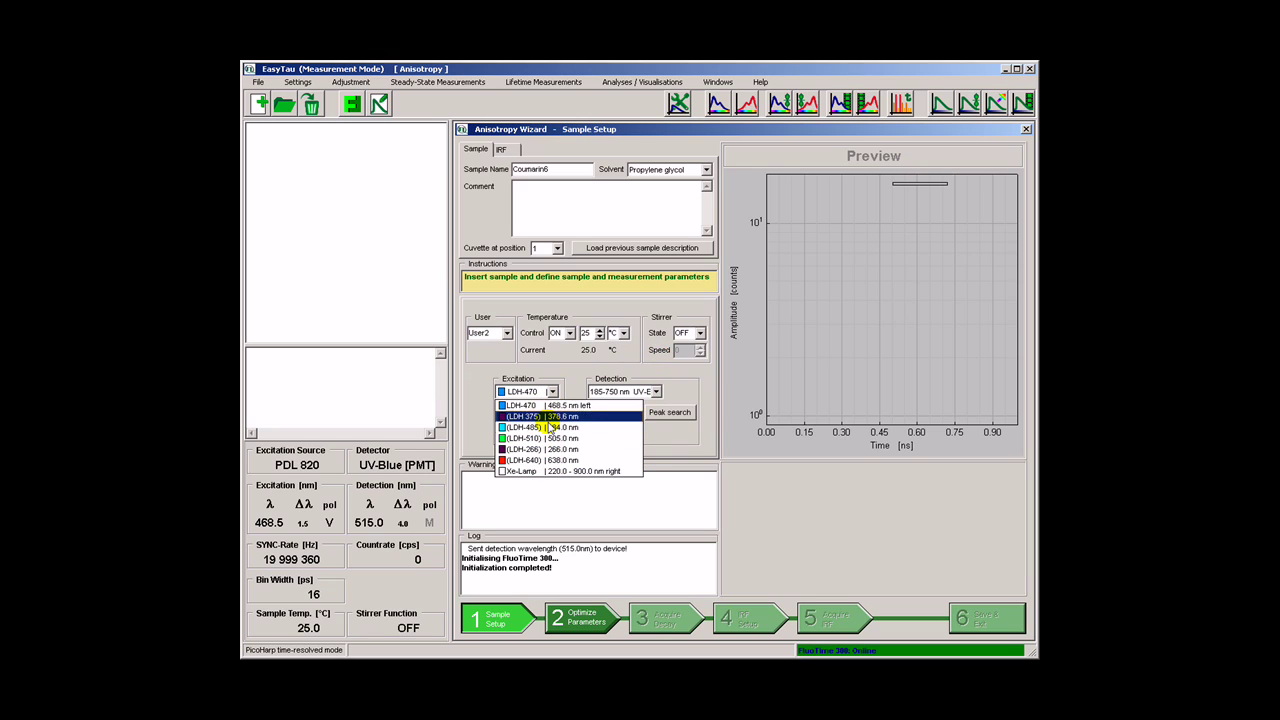
pyautogui.click(545, 405)
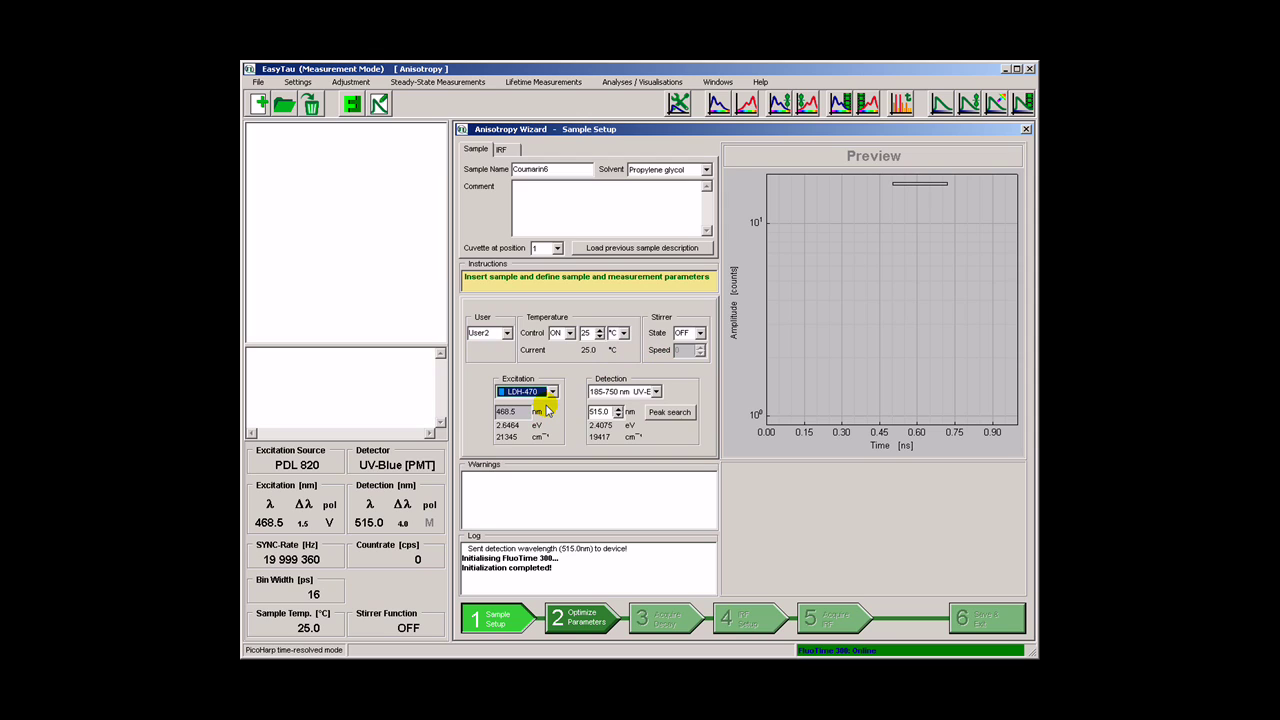
pyautogui.click(656, 392)
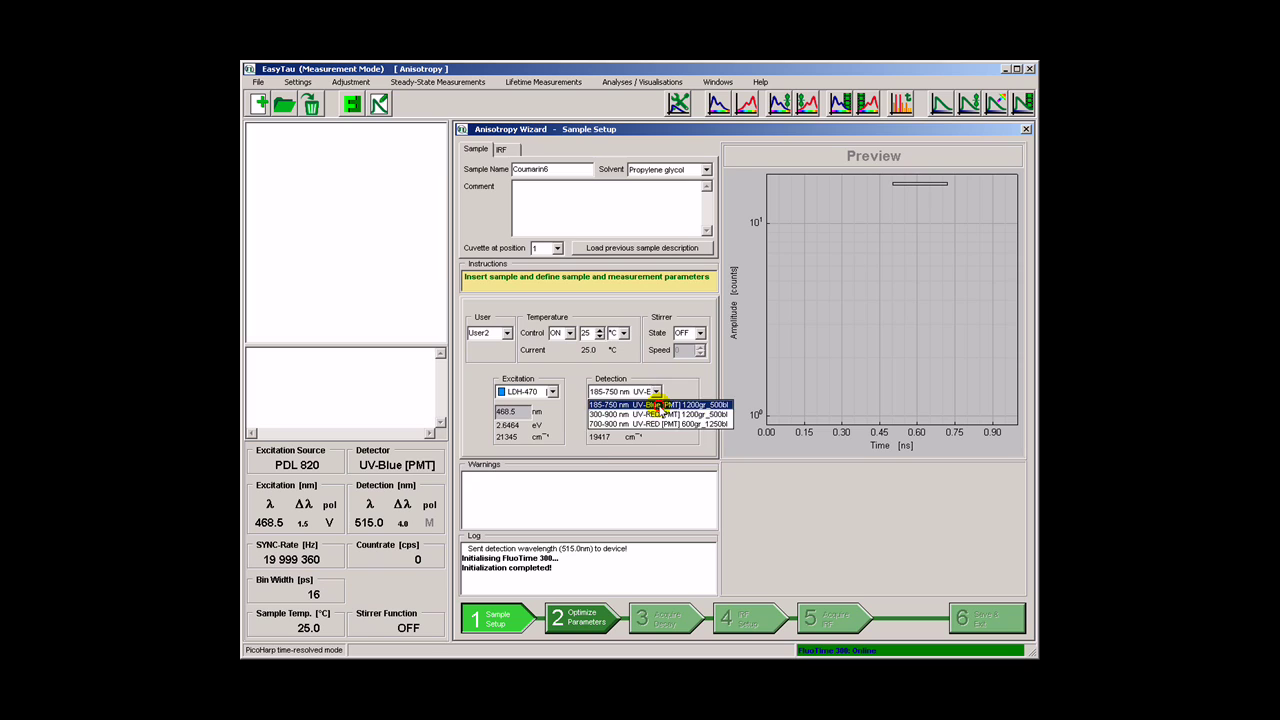
pyautogui.click(660, 405)
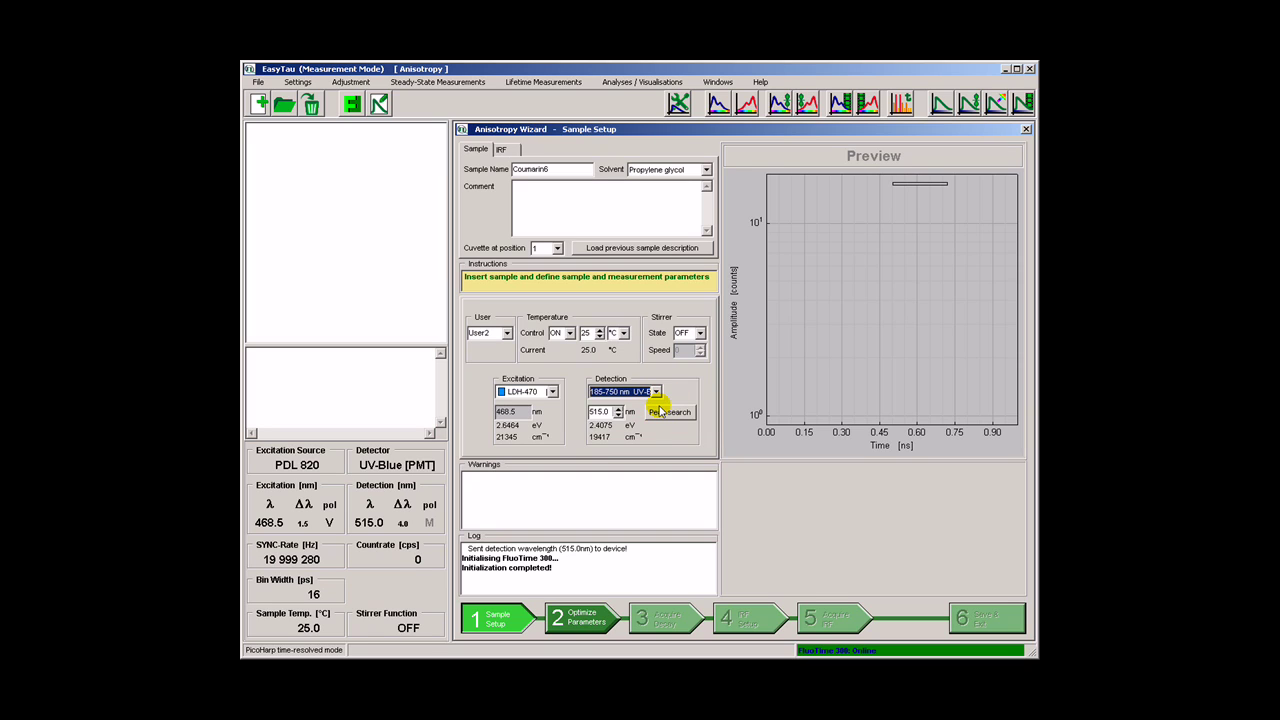
# Run a peak search that finds 508.5 nm, then set detection to 515 nm
pyautogui.click(670, 413)
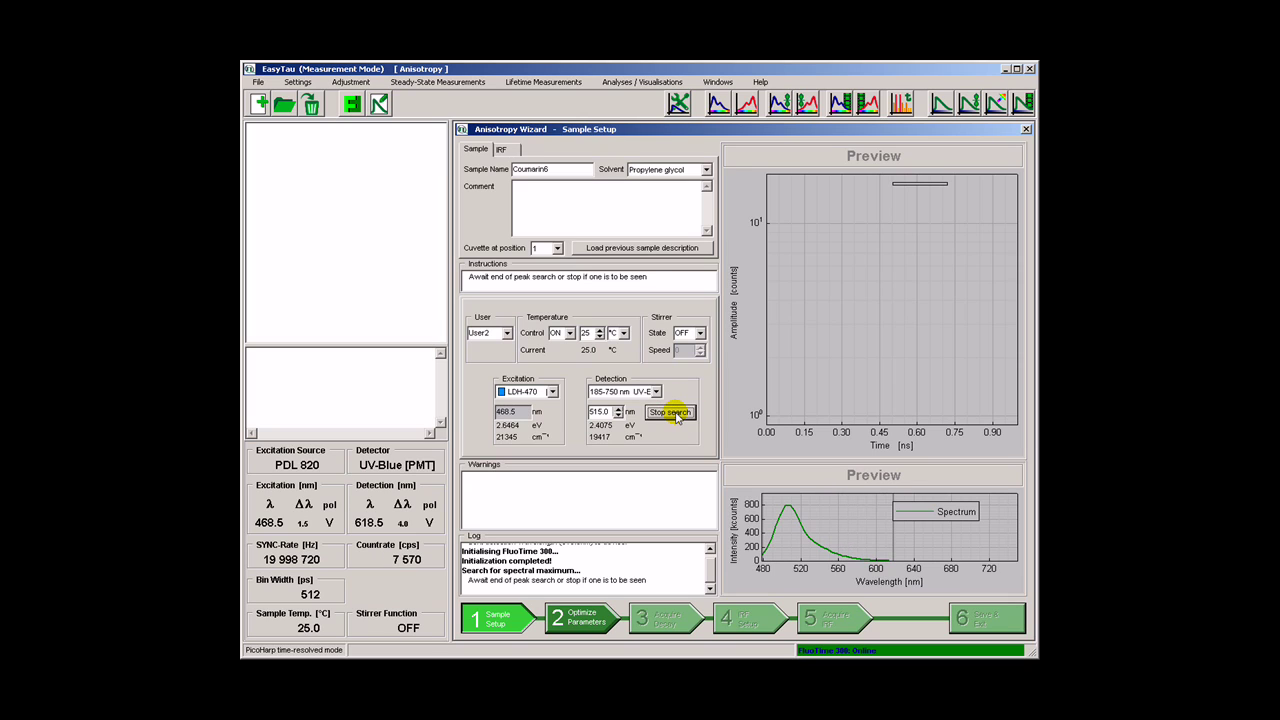
pyautogui.click(674, 413)
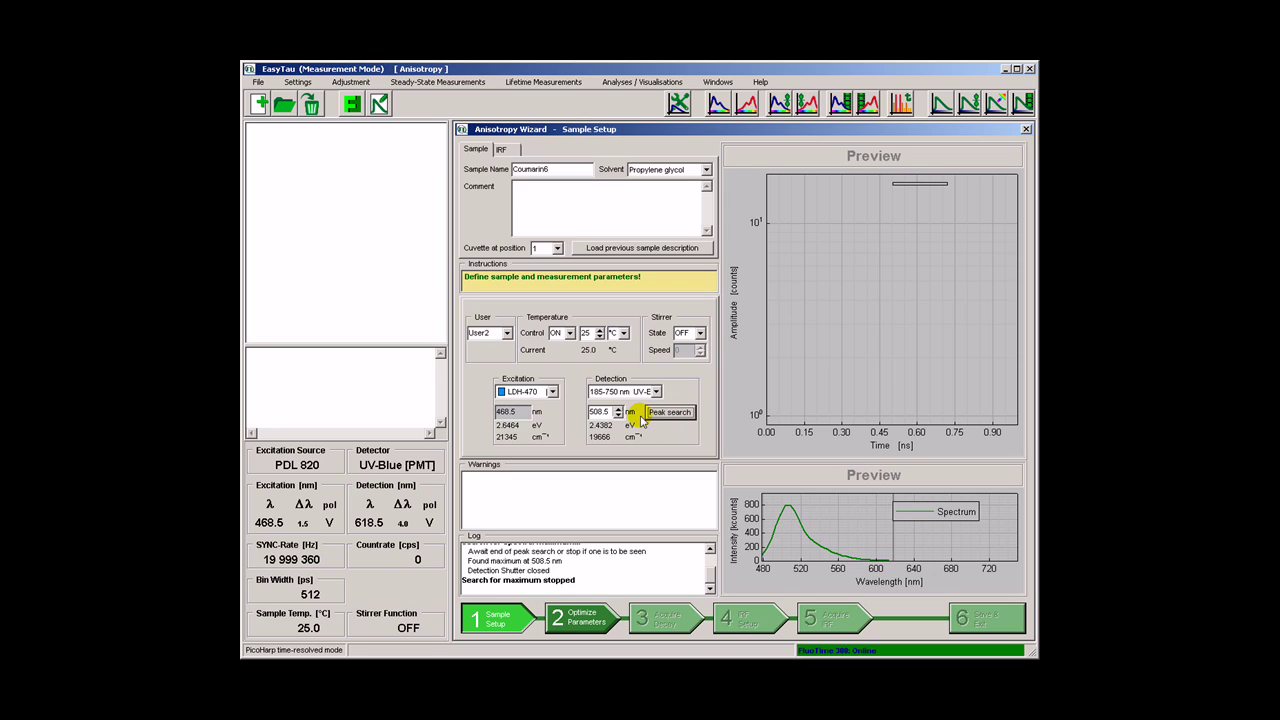
pyautogui.doubleClick(600, 412)
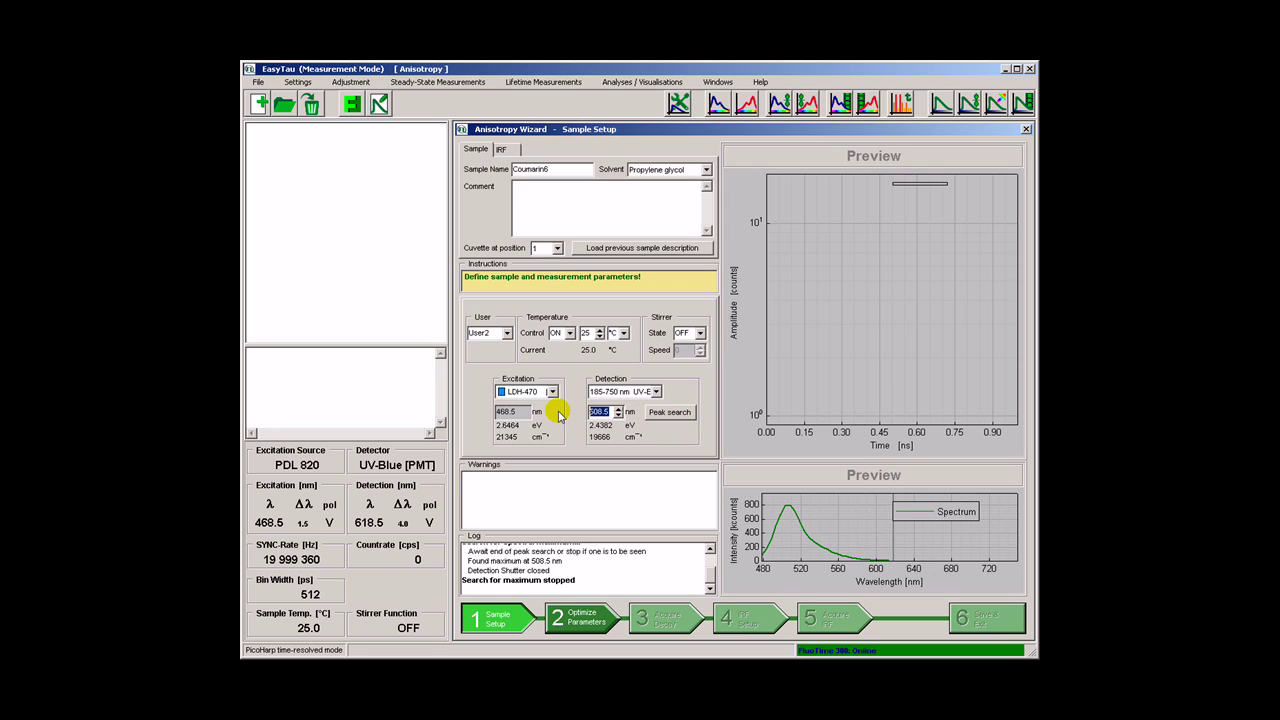
pyautogui.write('515')
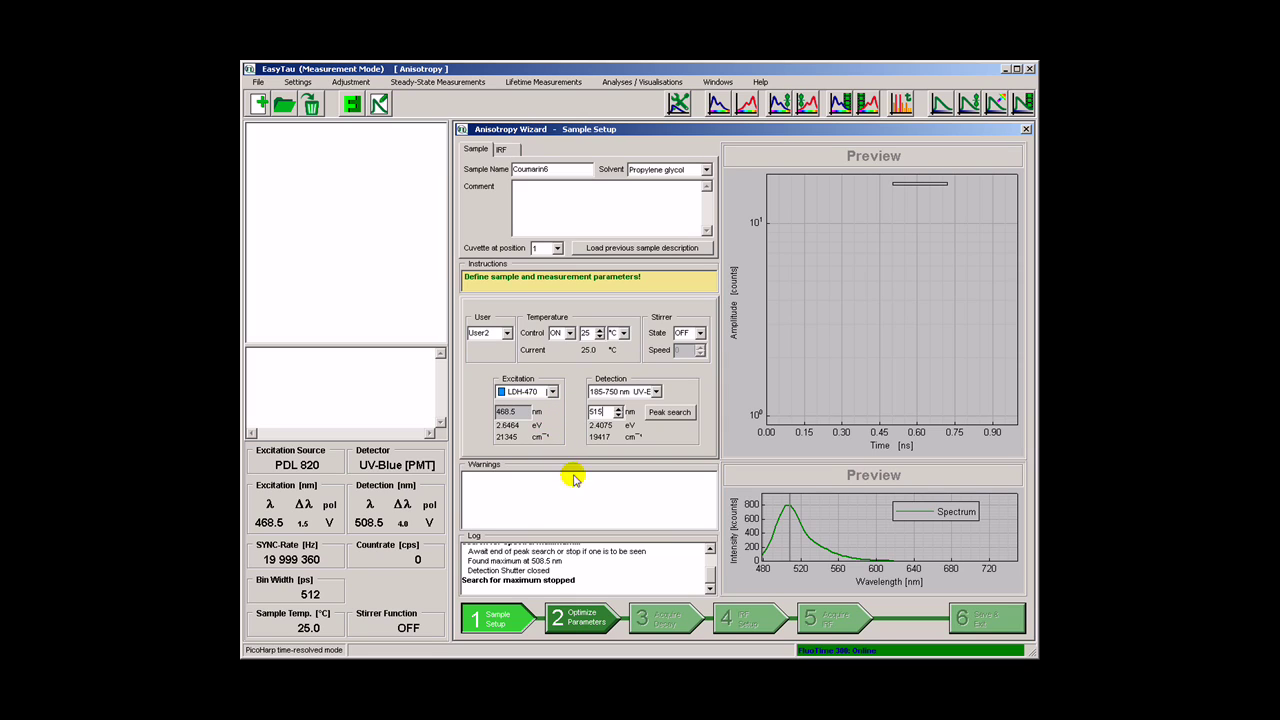
# Optimize the system parameters until the decay preview appears at a 32.0 MHz sync rate
pyautogui.click(592, 627)
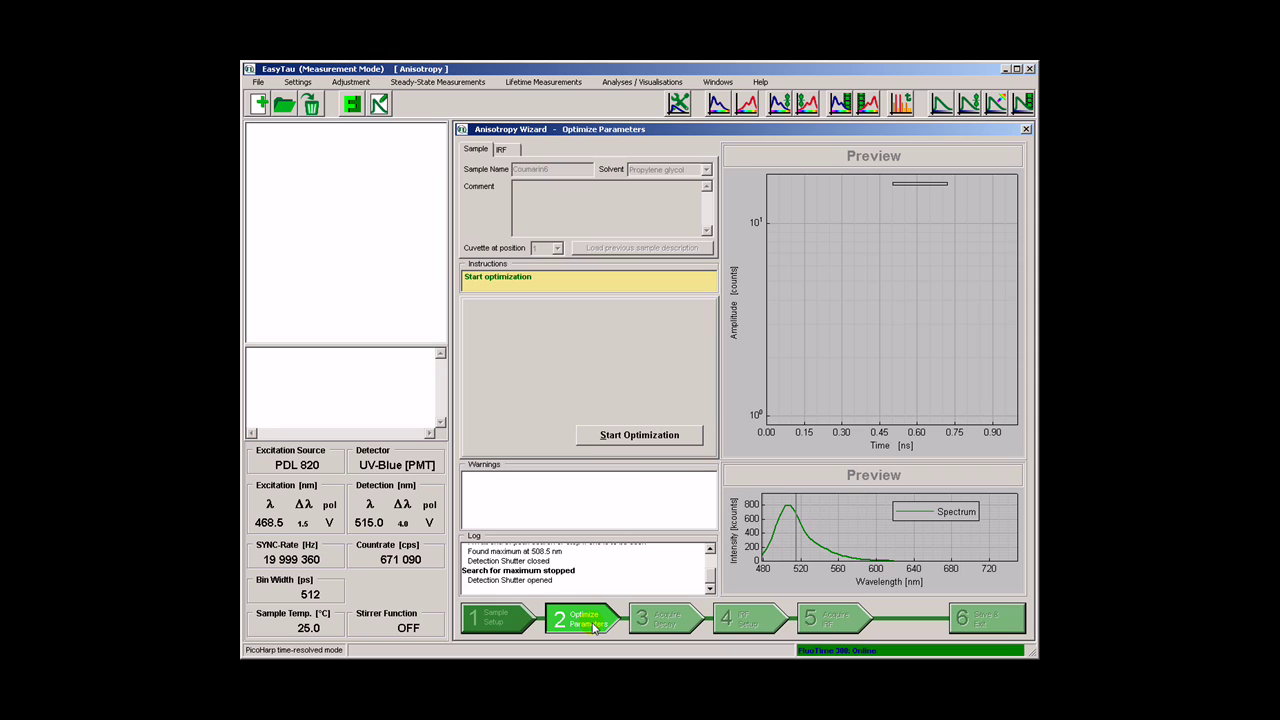
pyautogui.click(617, 437)
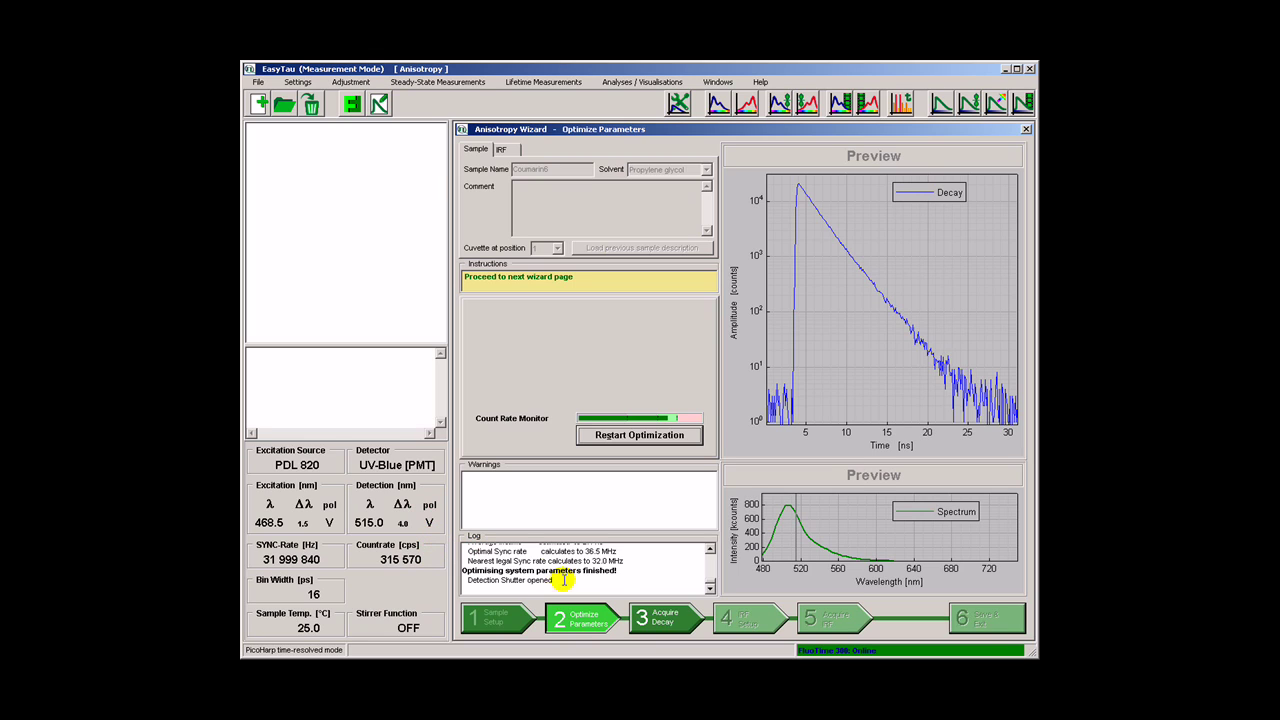
# Measure the vertical and horizontal decays, limited to a 15 s total measurement time
pyautogui.click(660, 622)
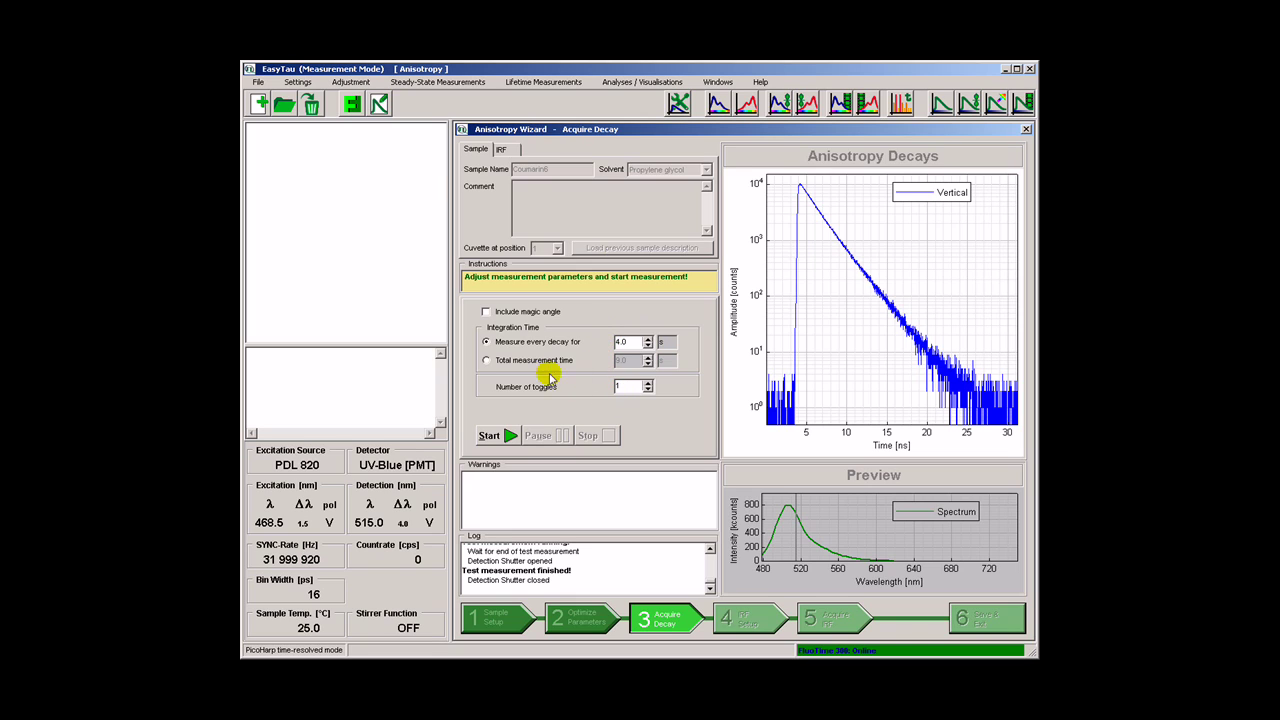
pyautogui.click(487, 360)
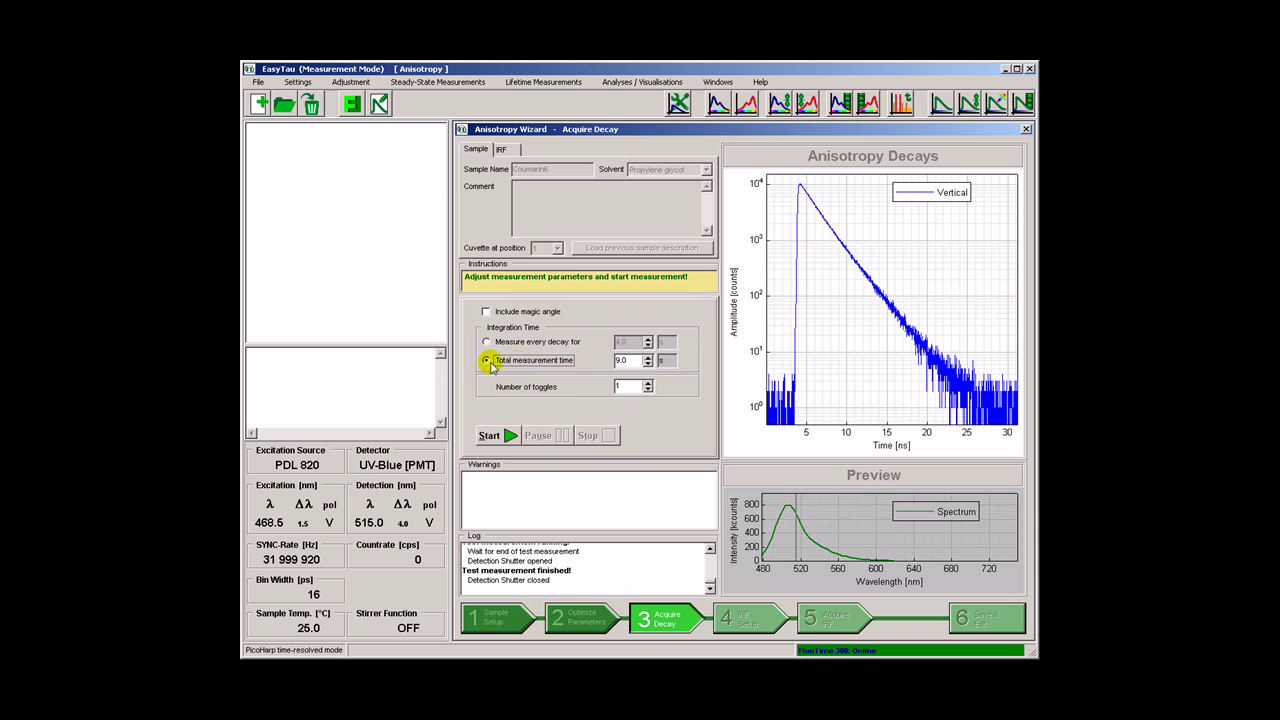
pyautogui.doubleClick(633, 362)
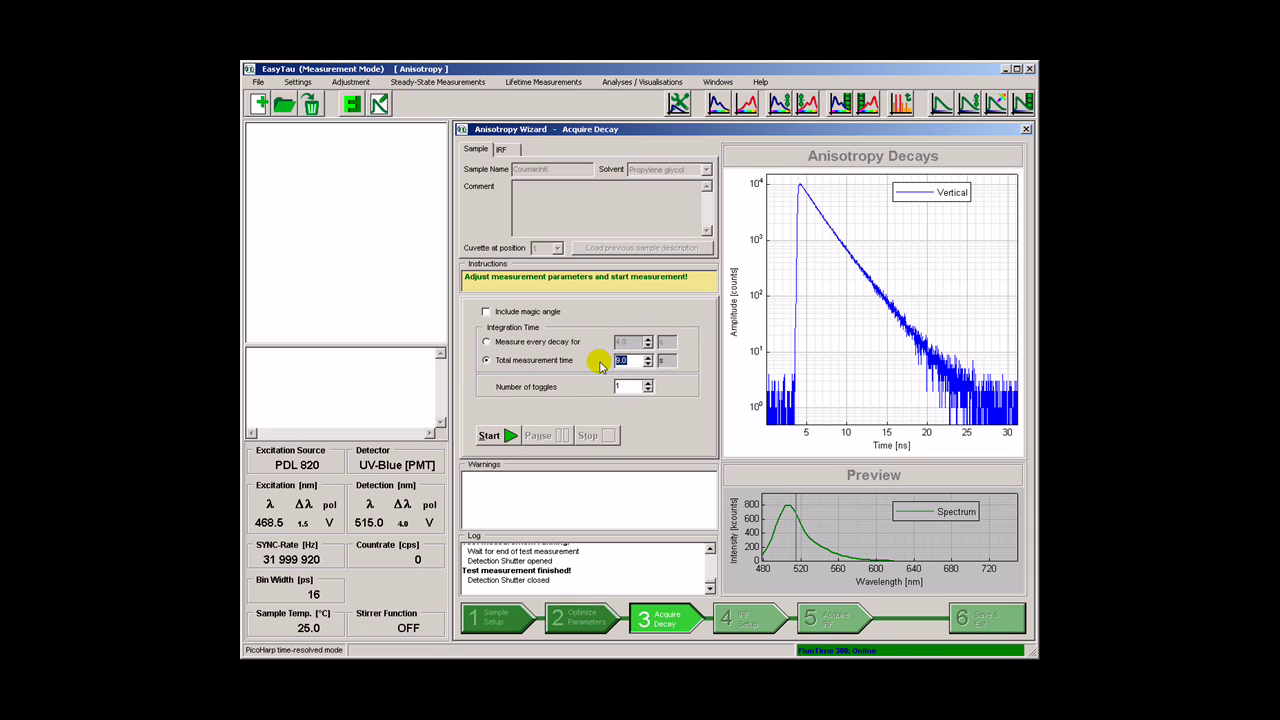
pyautogui.write('15')
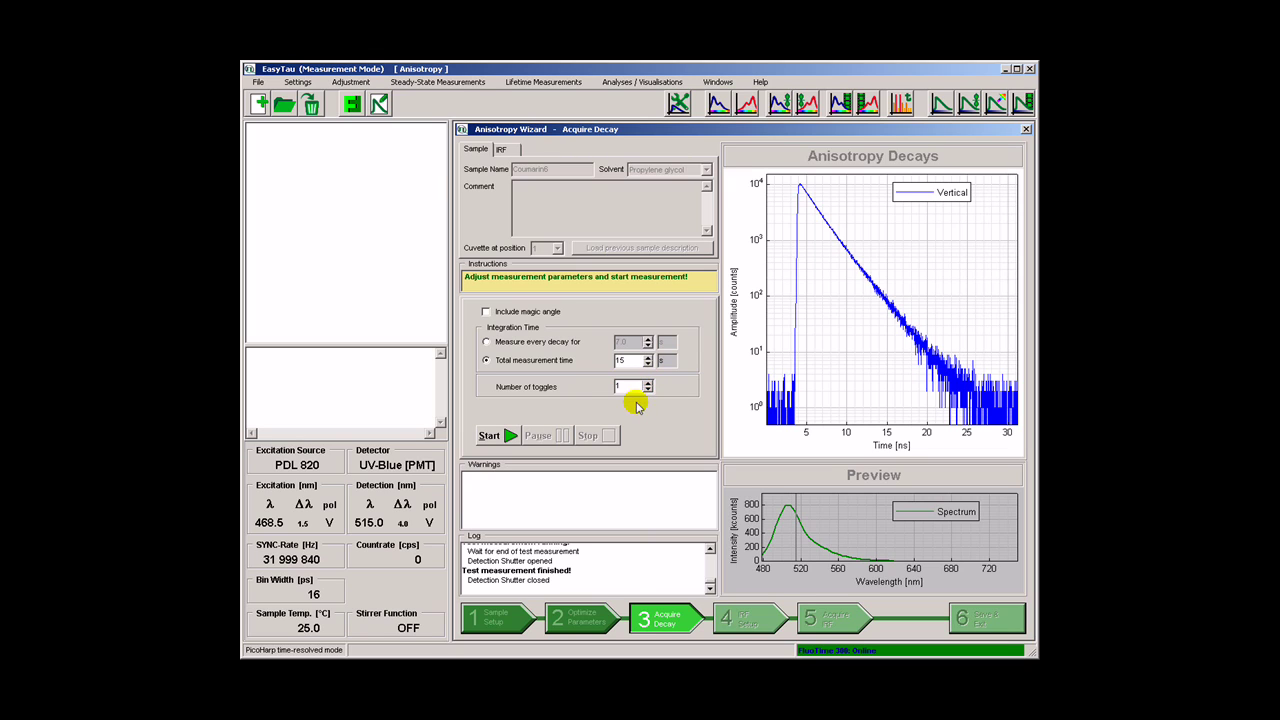
pyautogui.click(490, 435)
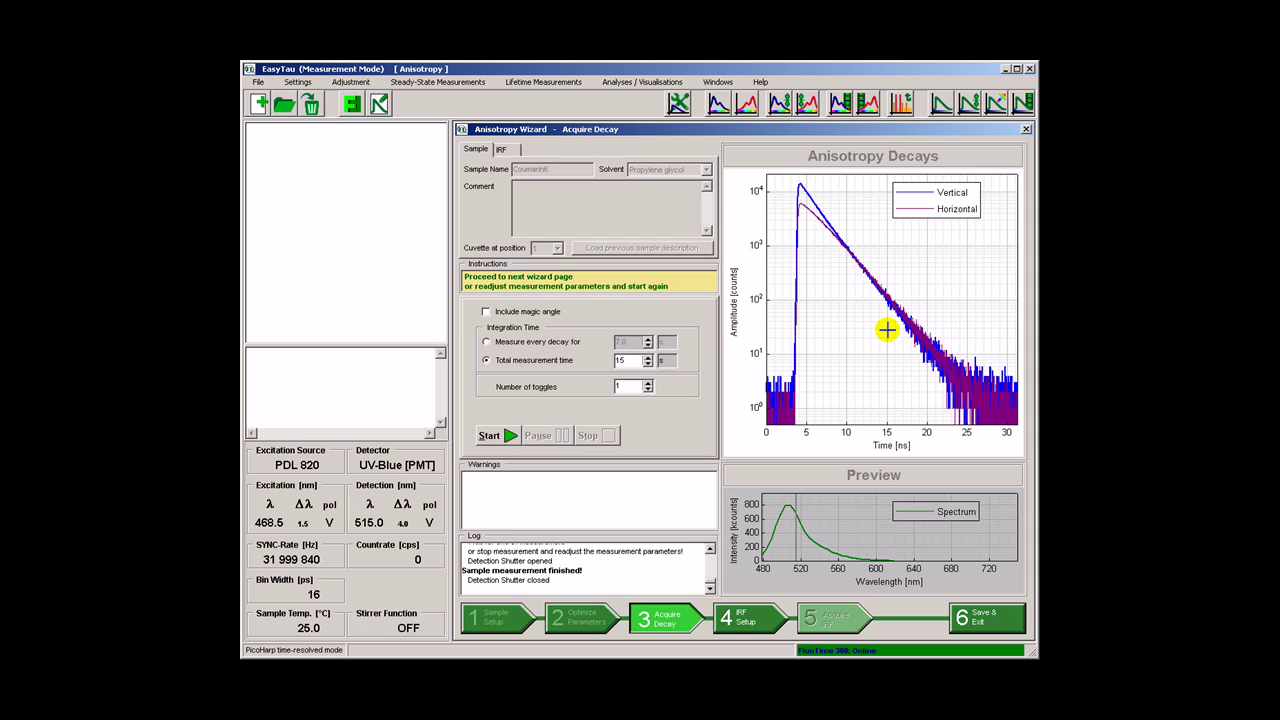
# Optimize settings for the Ludox reference, then acquire the IRF
pyautogui.click(752, 622)
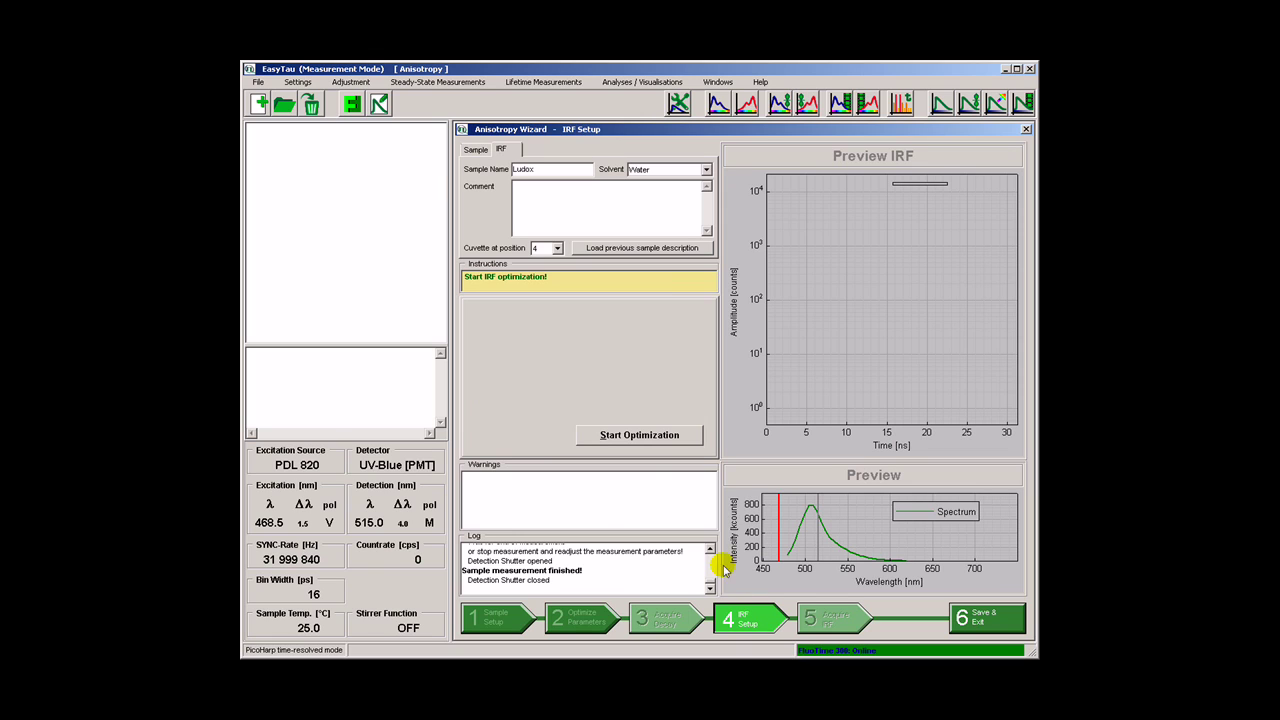
pyautogui.click(668, 440)
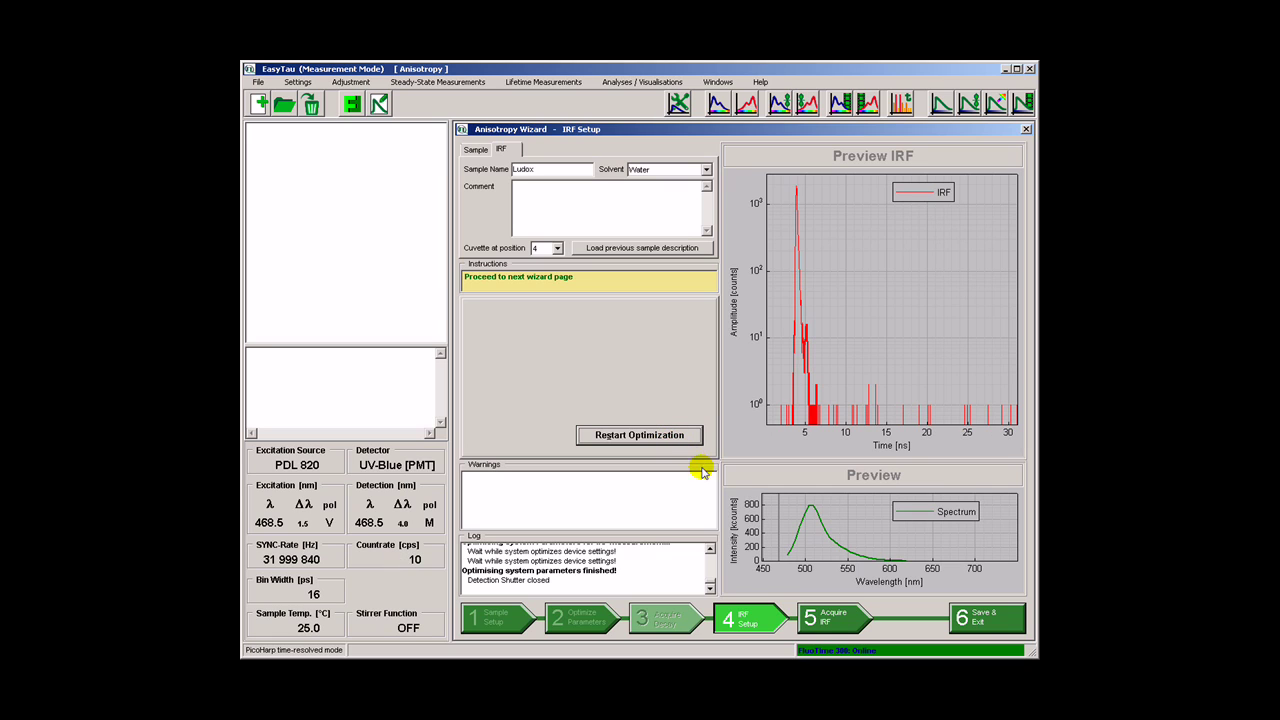
pyautogui.click(826, 621)
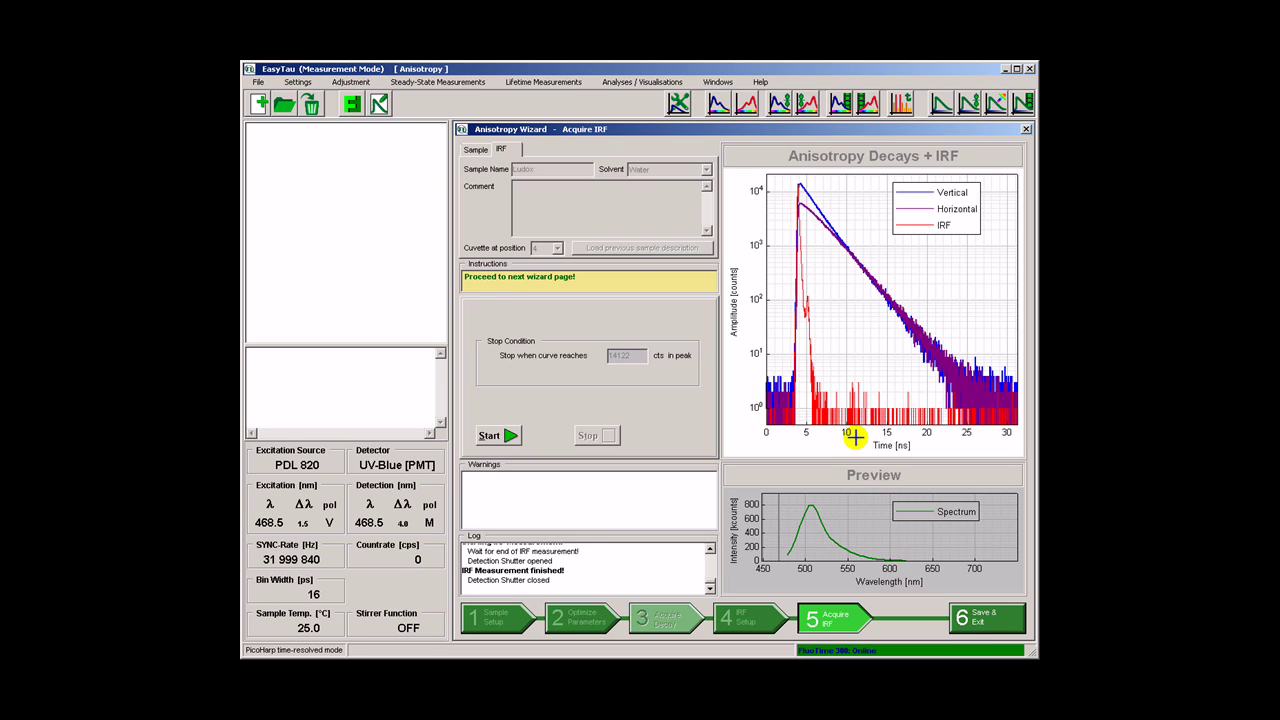
# Save the anisotropy measurement and load the new data file into FluoFit
pyautogui.click(979, 622)
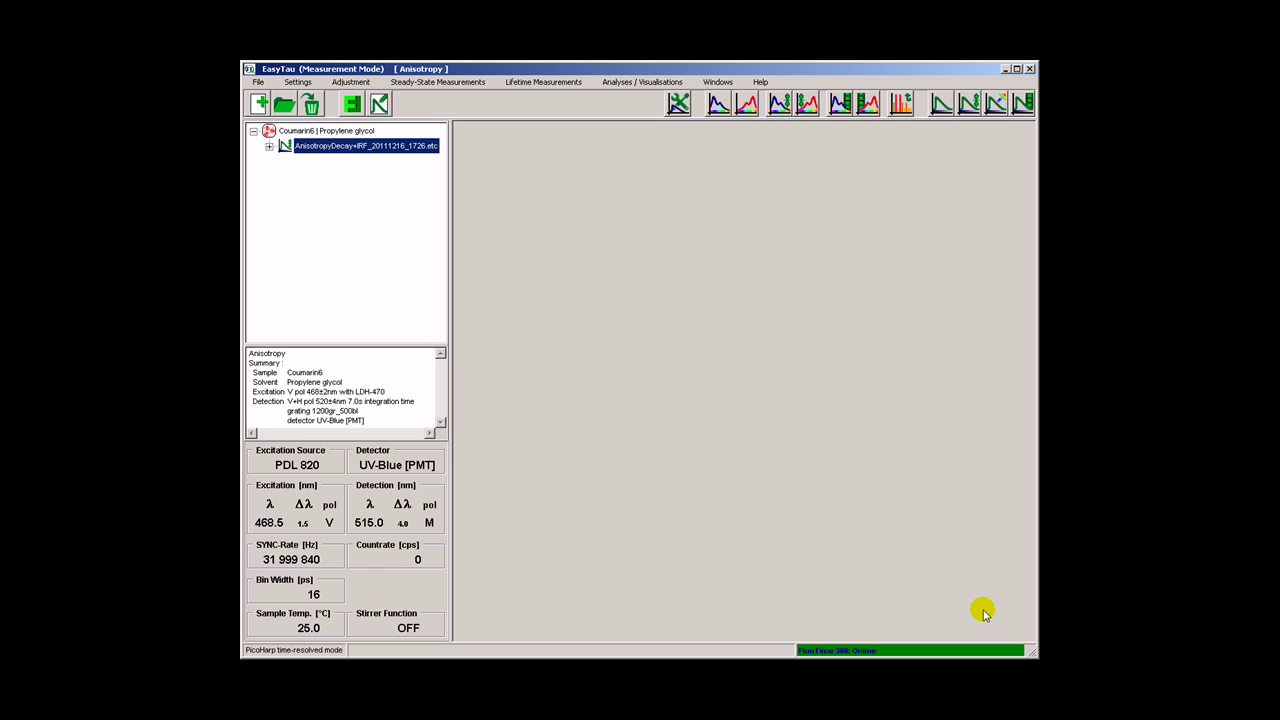
pyautogui.click(350, 104)
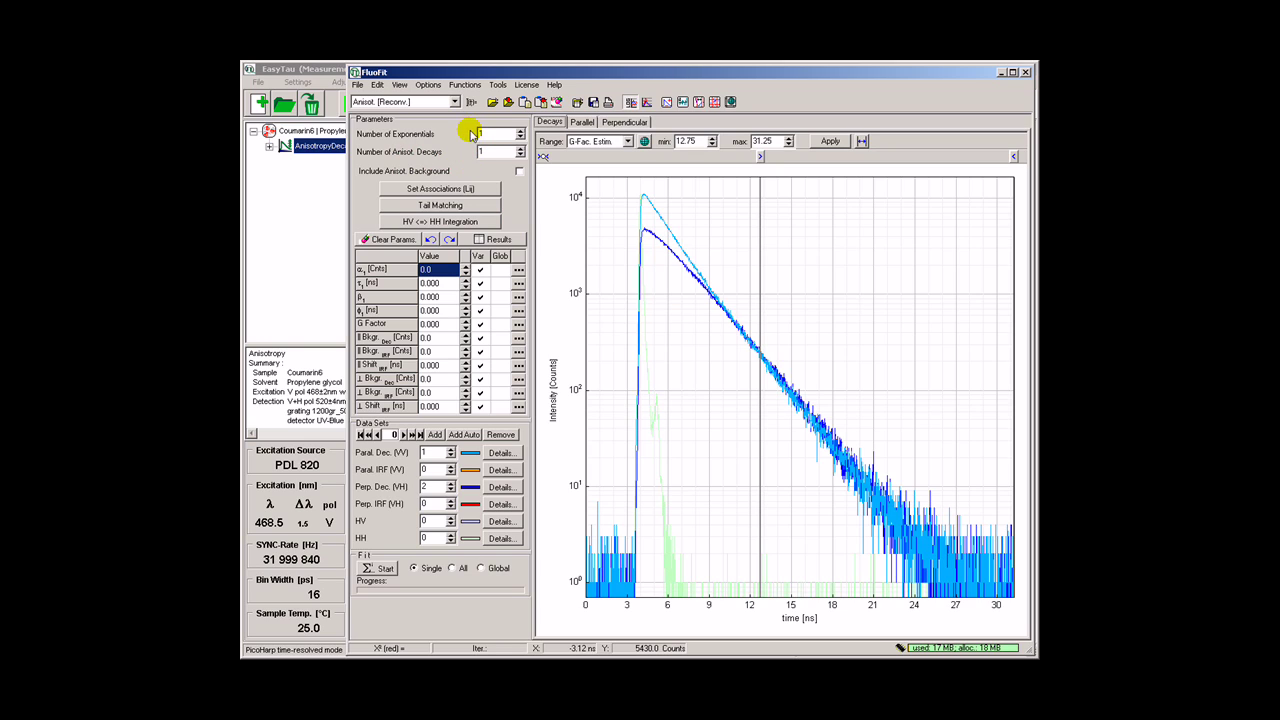
# Run the reconvolution fit (χ² 0.882, φ₁ 3.327 ns), compare parallel and perpendicular fits, and close FluoFit
pyautogui.click(489, 136)
pyautogui.click(385, 568)
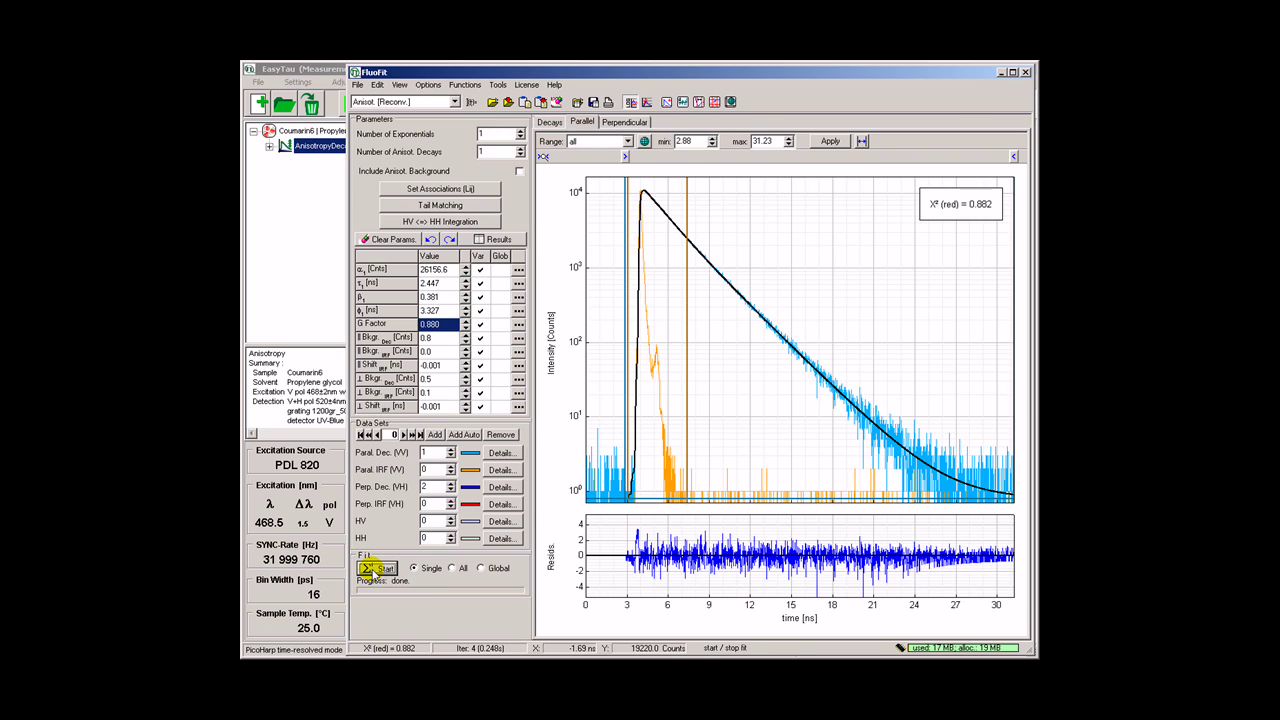
pyautogui.click(624, 121)
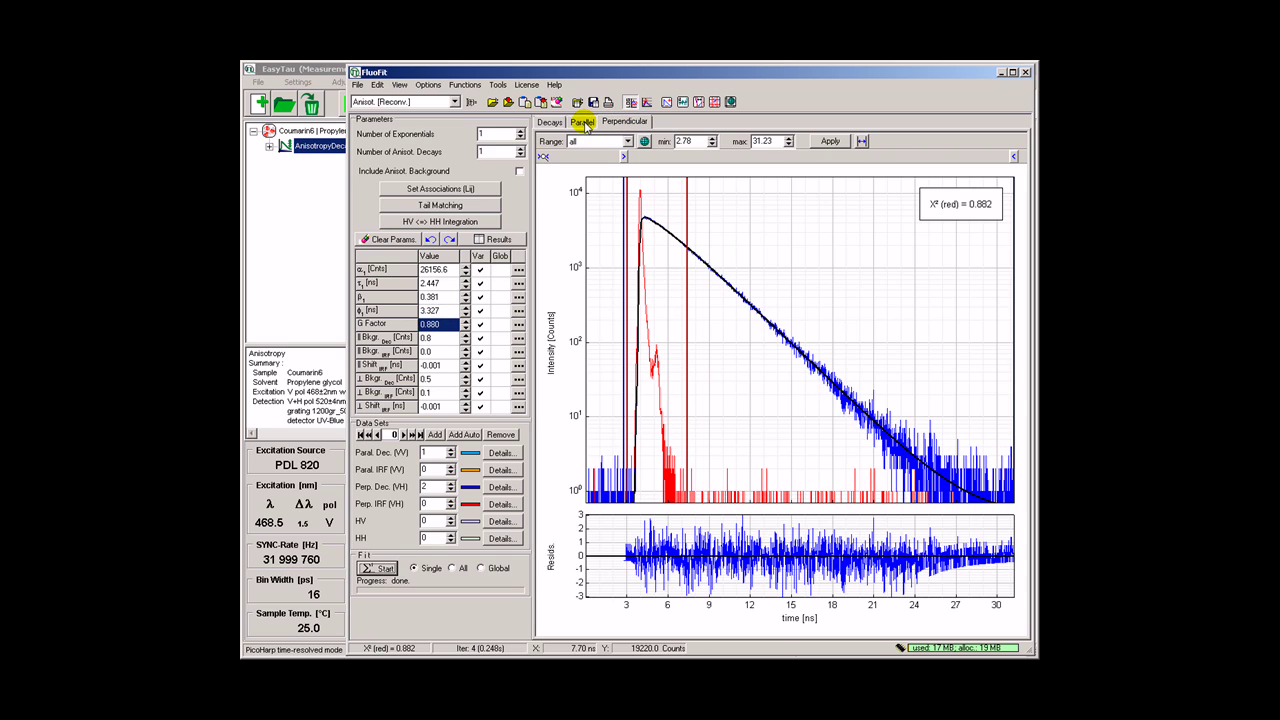
pyautogui.click(583, 122)
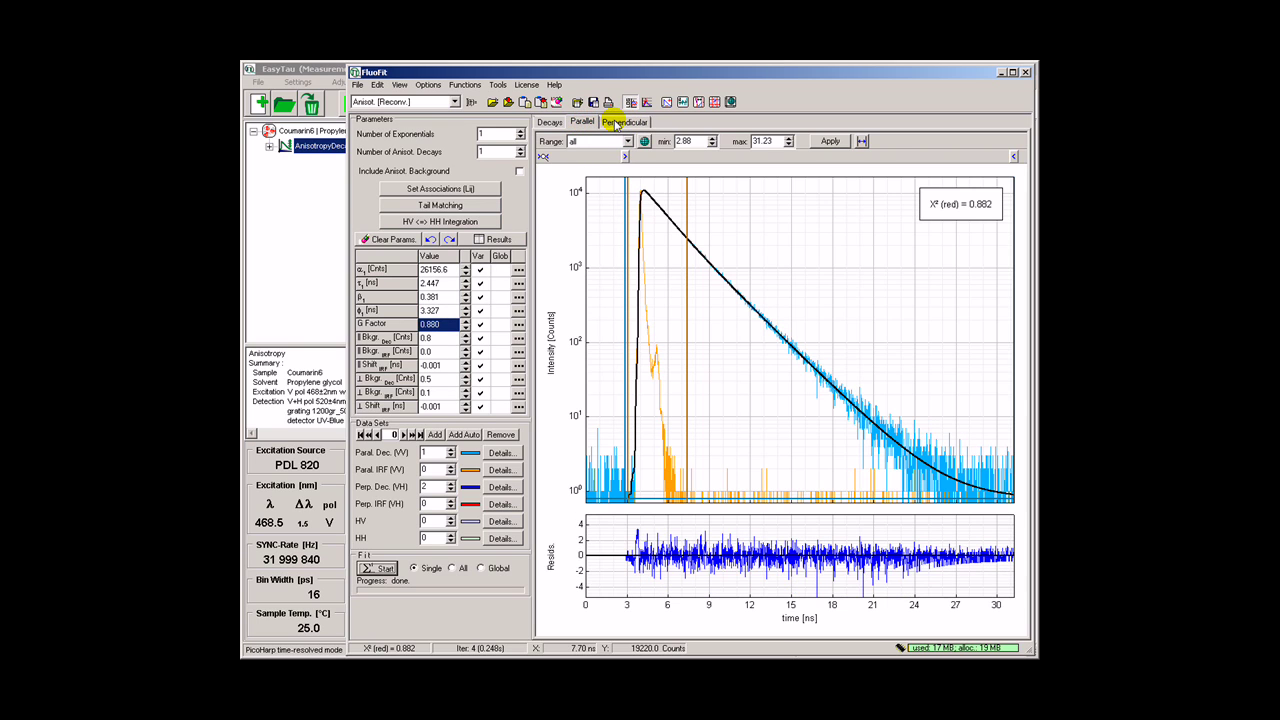
pyautogui.click(617, 123)
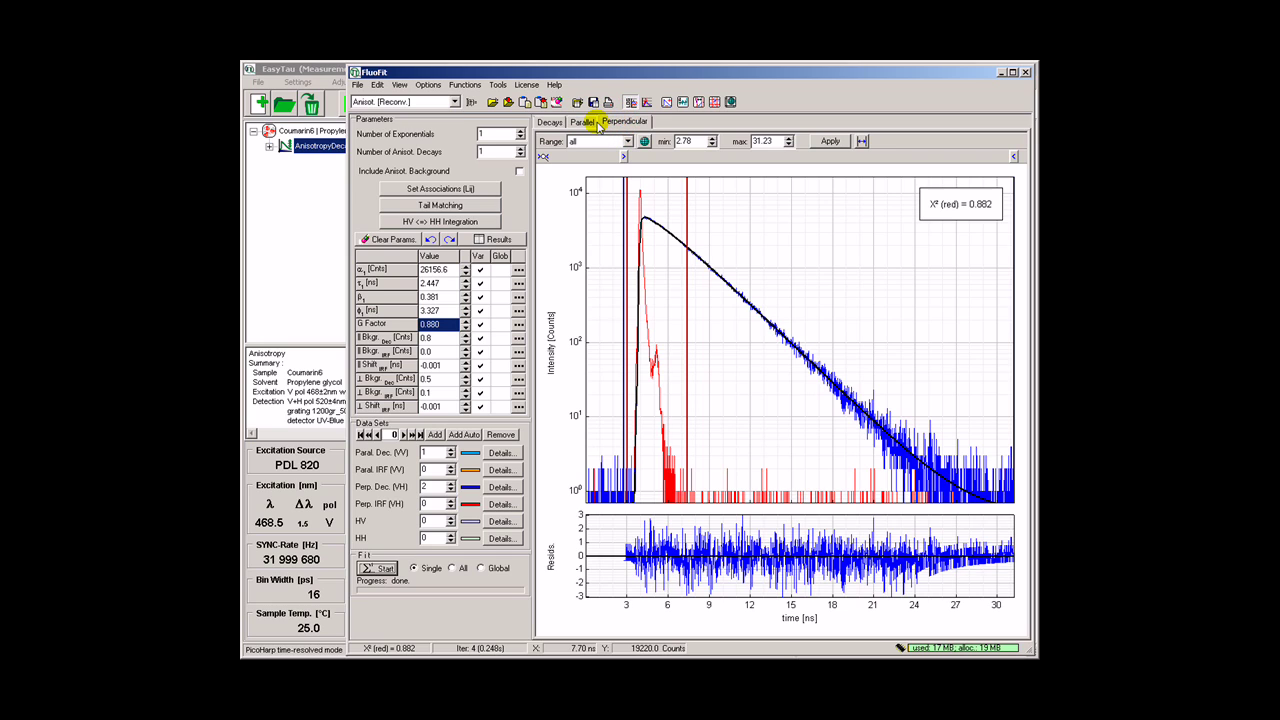
pyautogui.click(594, 124)
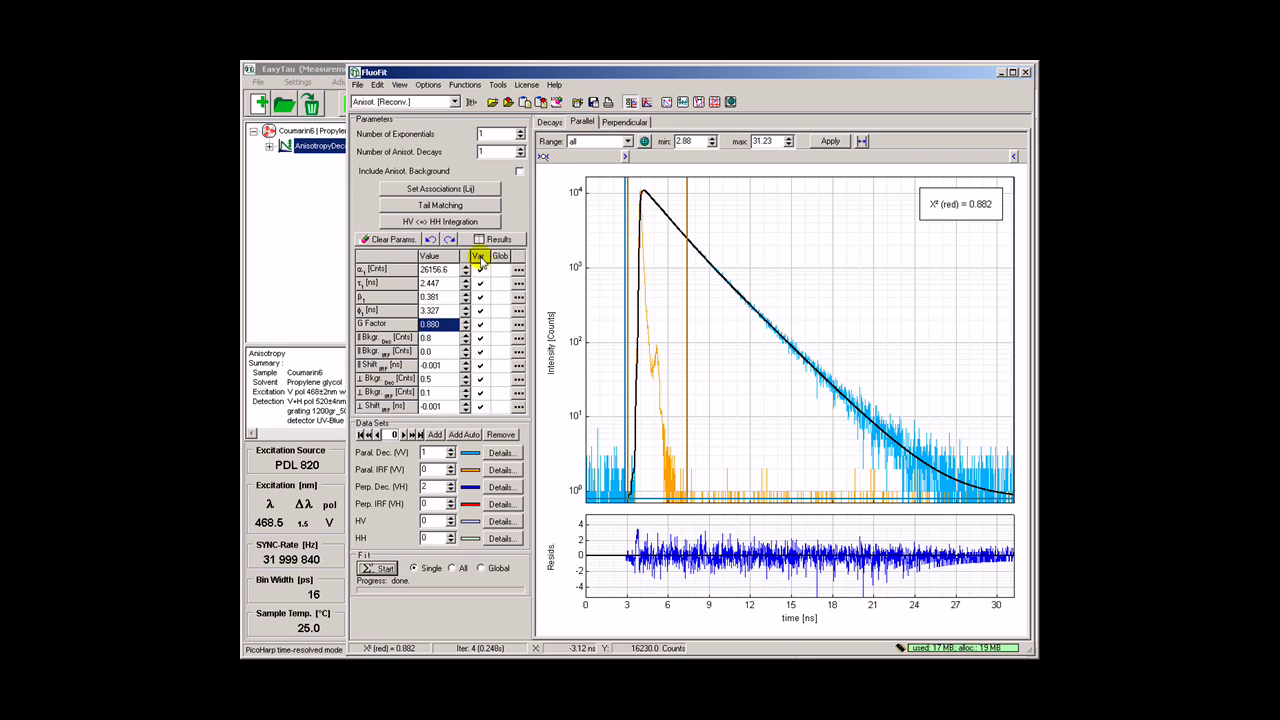
pyautogui.click(437, 303)
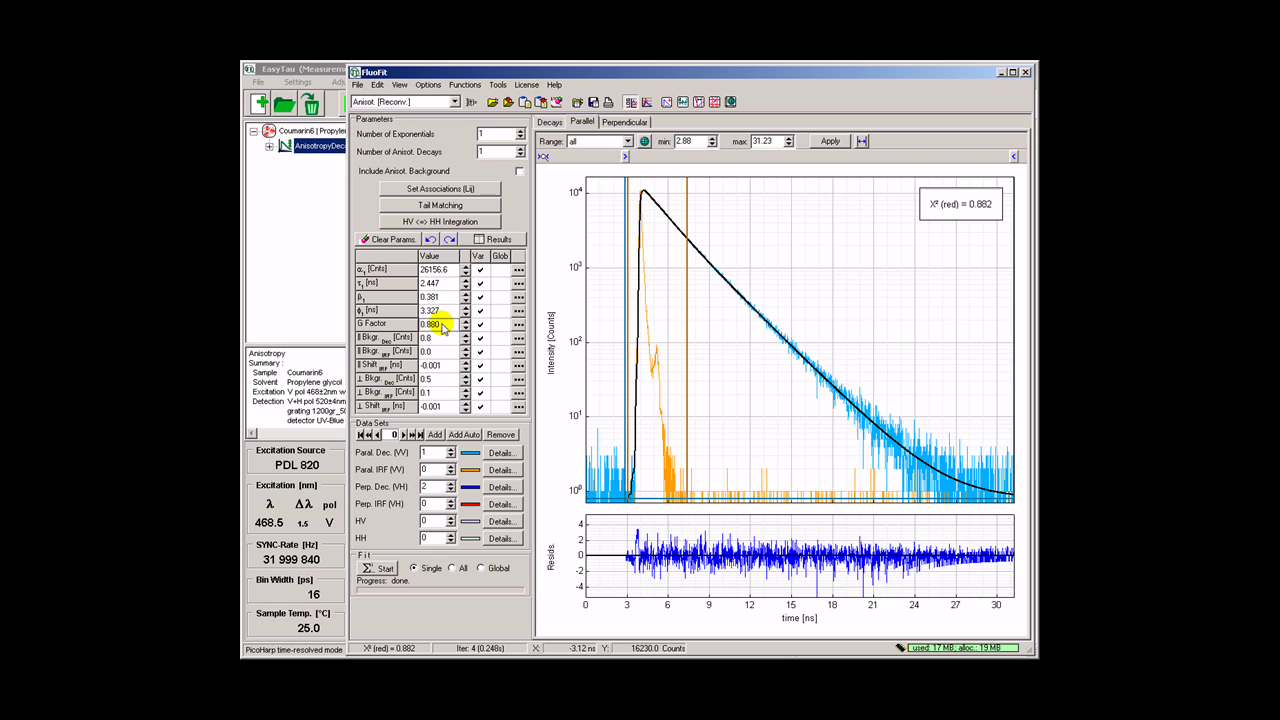
pyautogui.click(1025, 73)
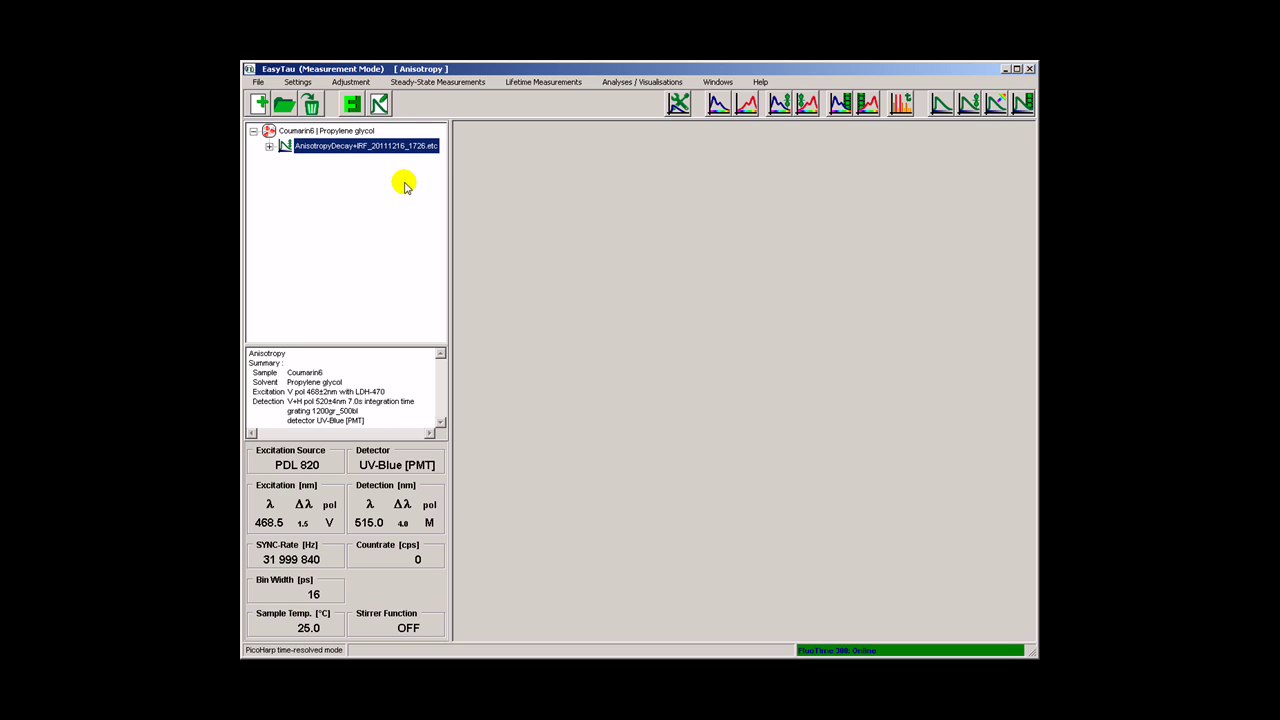
# Open New FluoFit_Simple.etf and fit the anisotropy decay, giving φ₁ 3.3058 ns and χ² 1.527
pyautogui.click(269, 147)
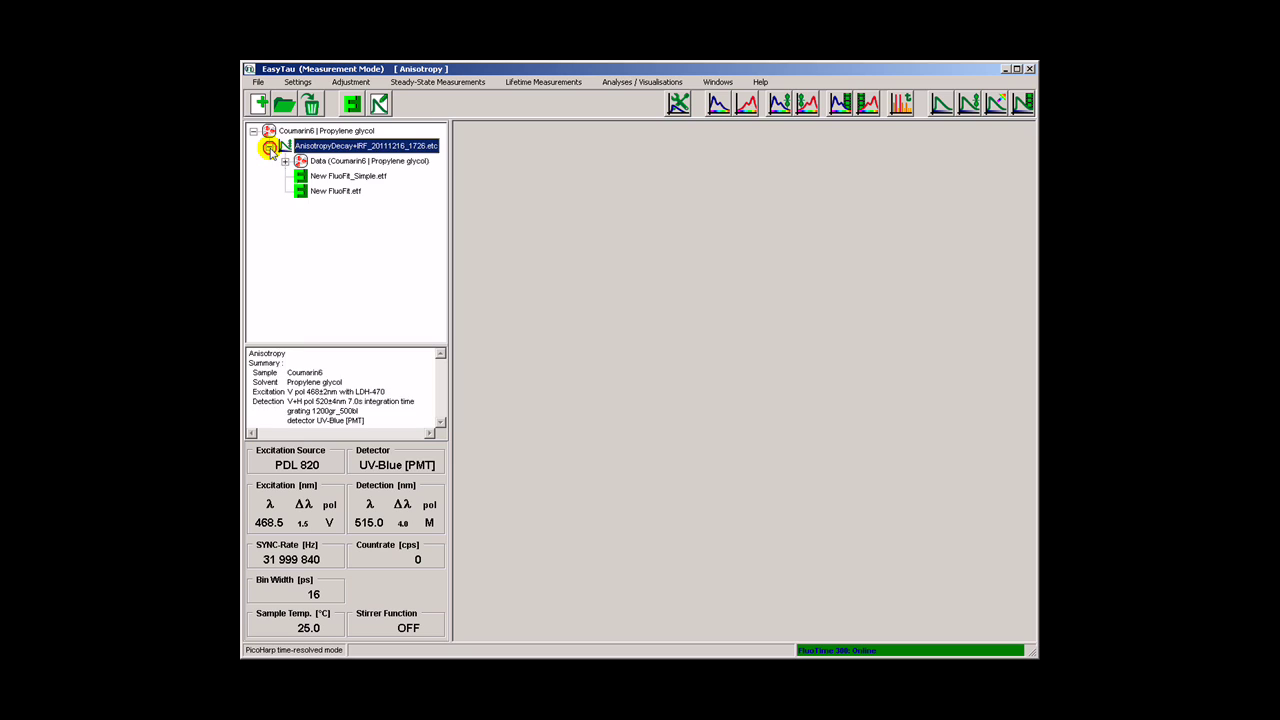
pyautogui.click(328, 177)
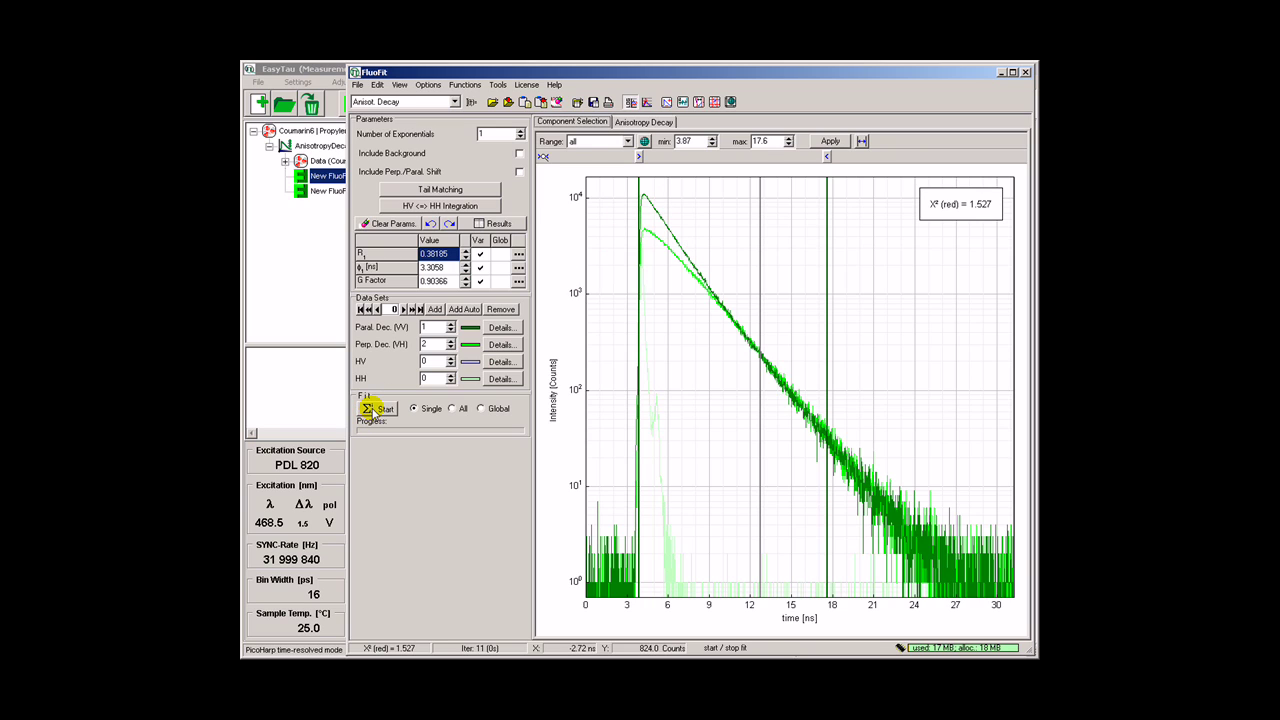
pyautogui.click(372, 410)
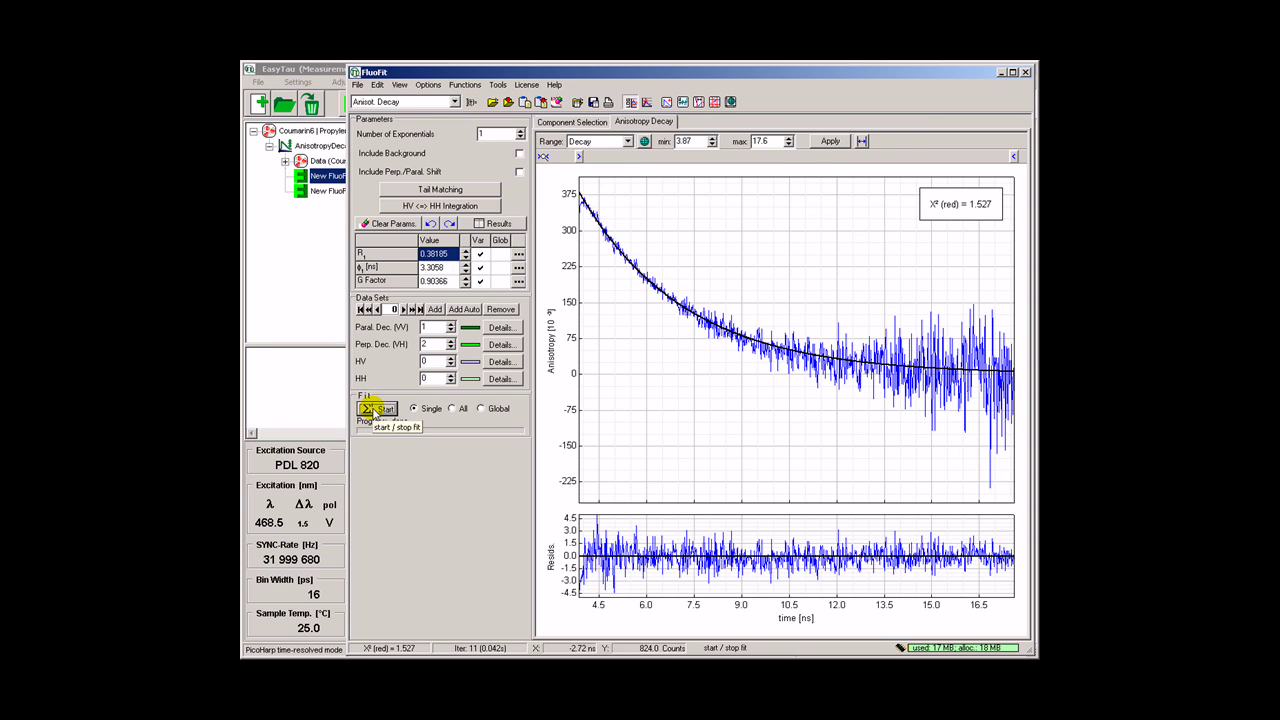